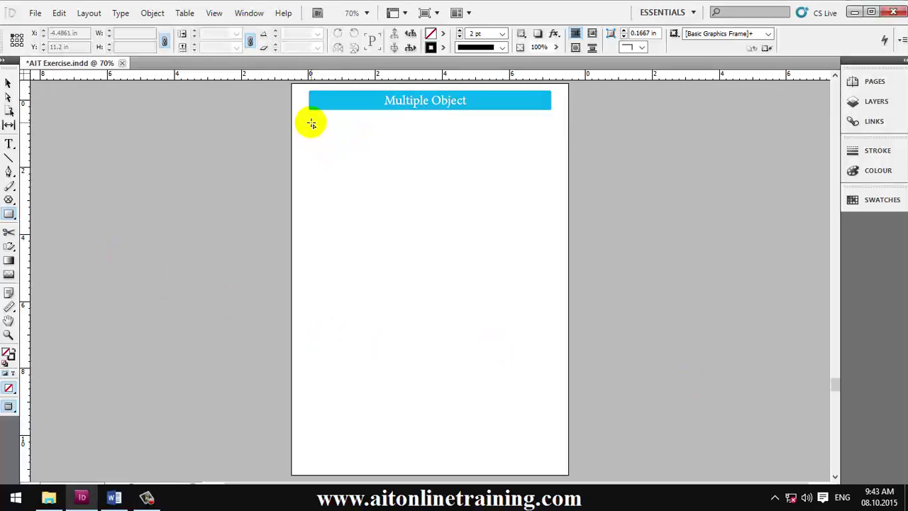
Step: Draw a grid of touching rectangles with five rows and four columns, about 7.24 by 9.98 in, below the title banner
left_click_drag(309, 121, 551, 457)
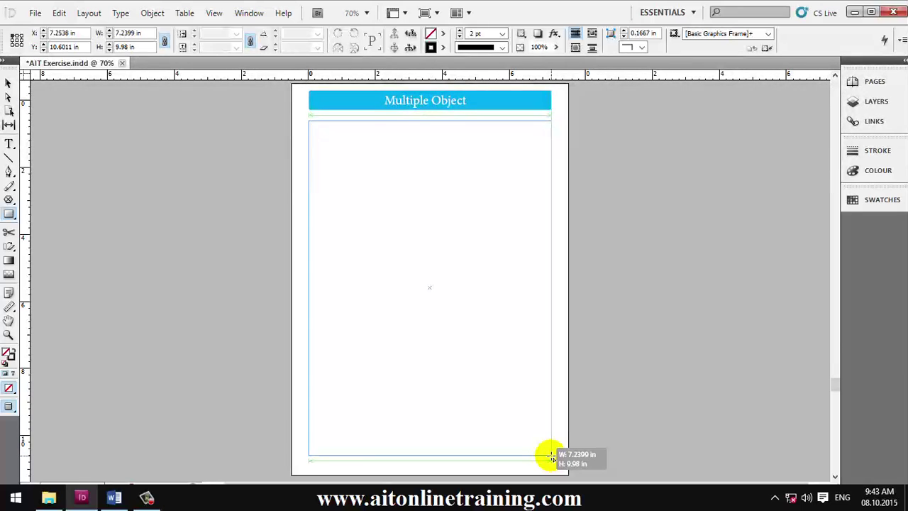
key("Up")
key("Up")
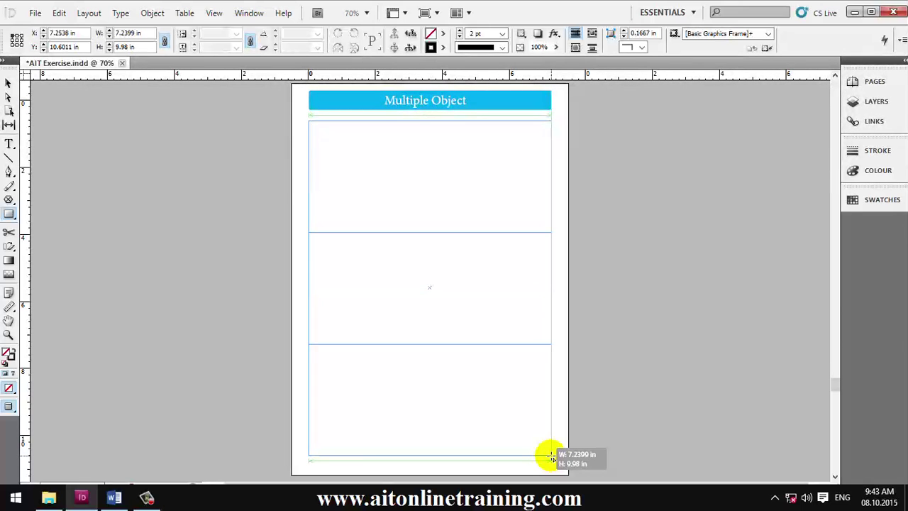
key("Up")
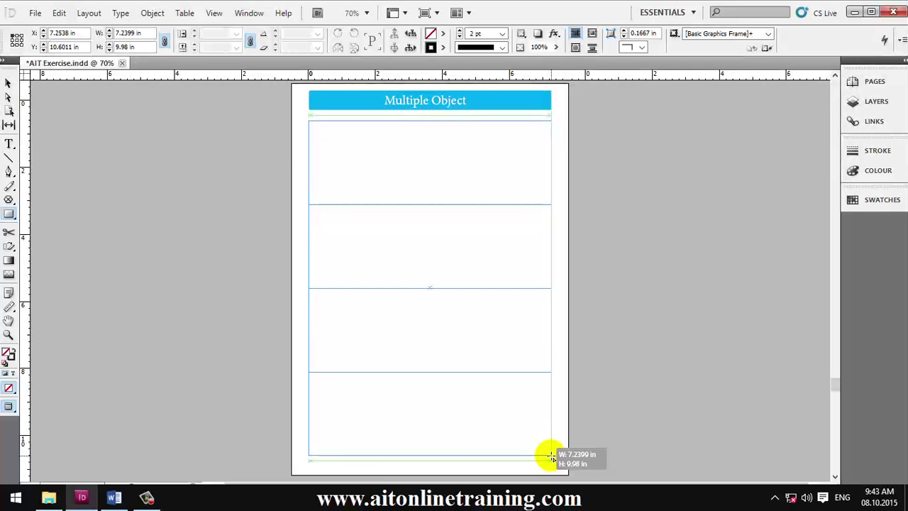
key("Up")
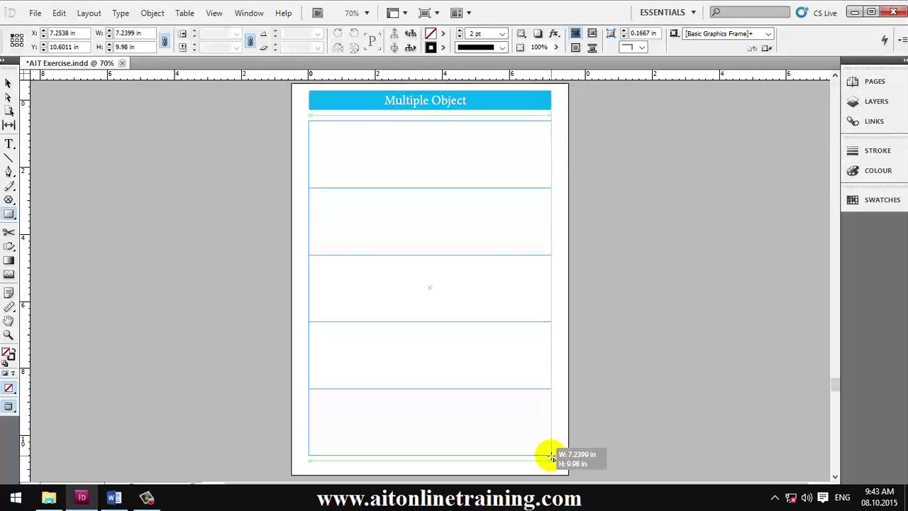
key("Right")
key("Right")
key("Right")
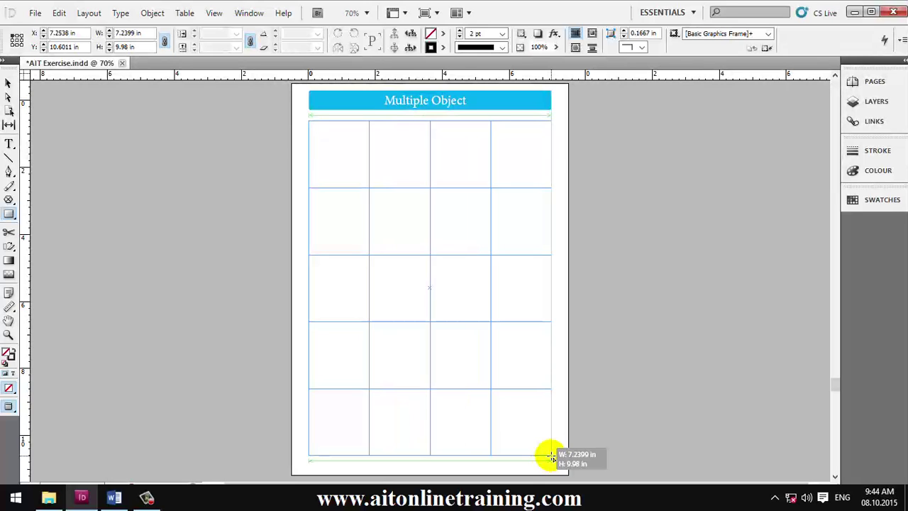
left_click_drag(552, 456, 552, 457)
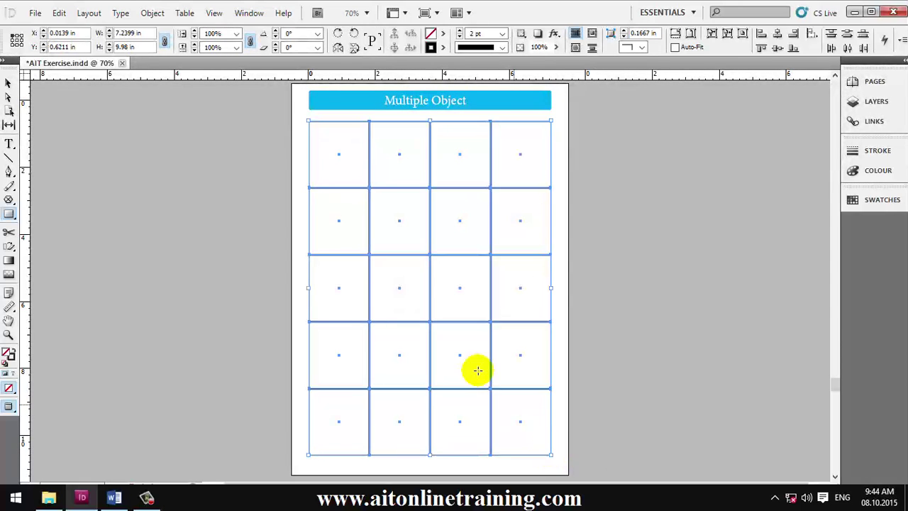
left_click(8, 83)
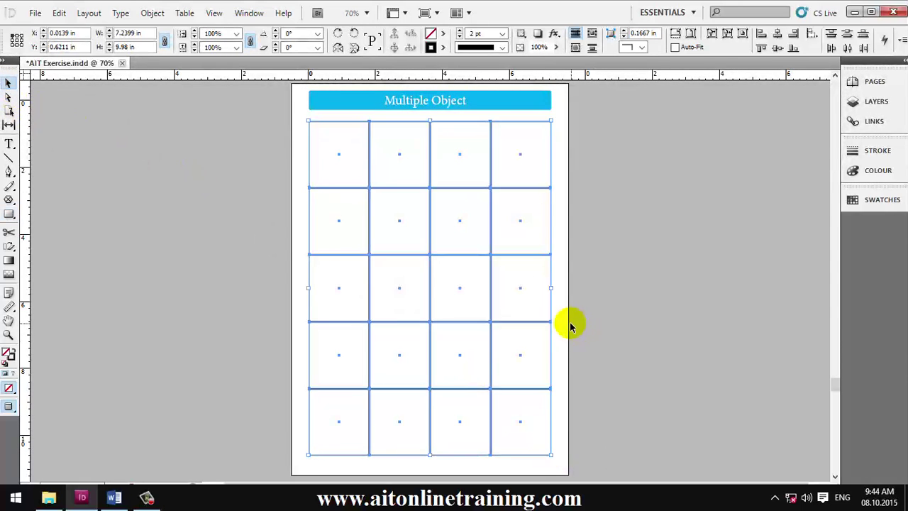
left_click(648, 343)
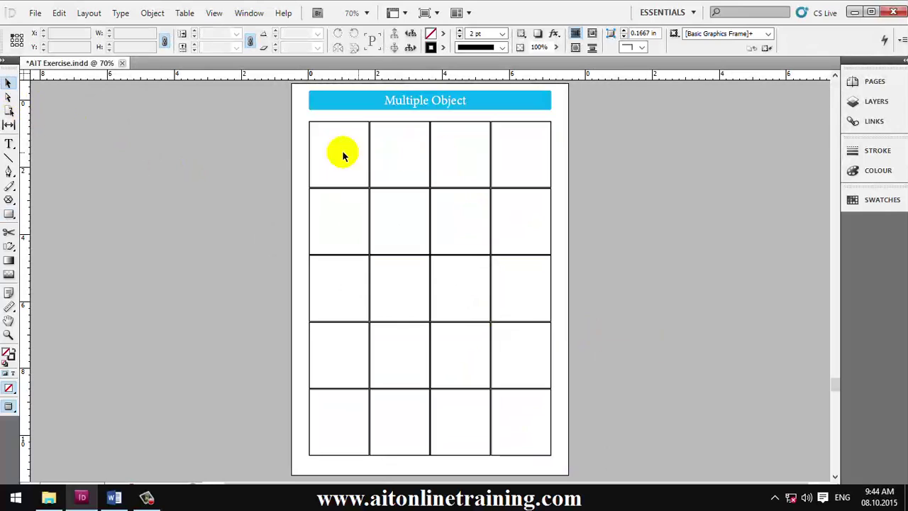
Step: Select the top-row rectangles one at a time to check that each is a separate object
left_click(317, 123)
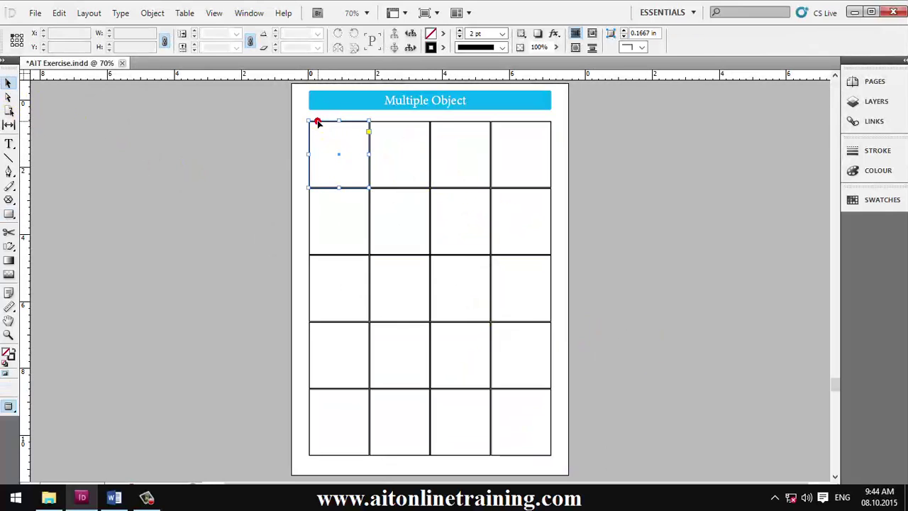
left_click(413, 124)
left_click(460, 126)
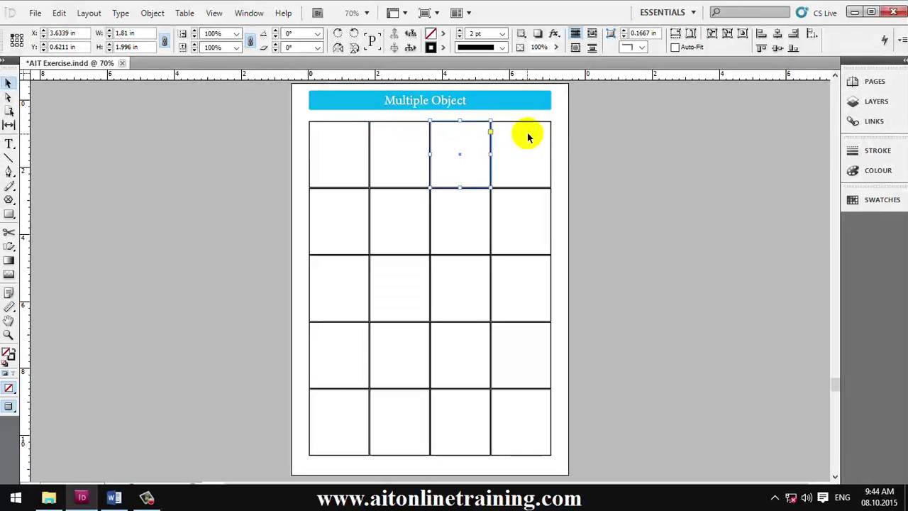
left_click(531, 124)
Step: Delete the four central rectangles in the second and third rows, and clear all the remaining rectangles from the page
left_click(458, 255)
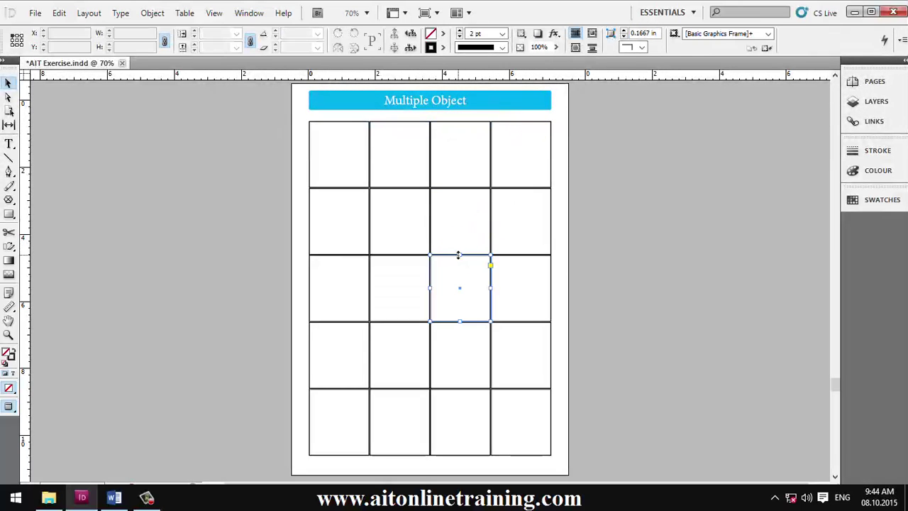
left_click(553, 355)
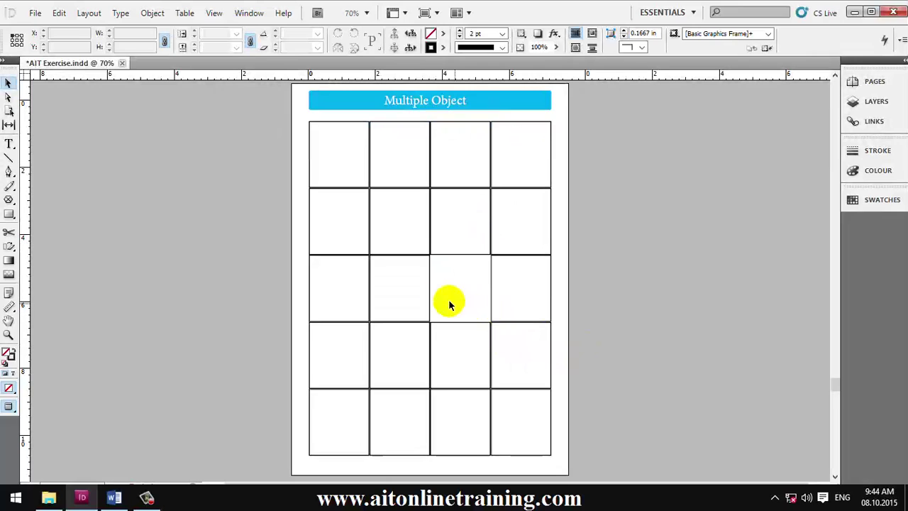
left_click(401, 256)
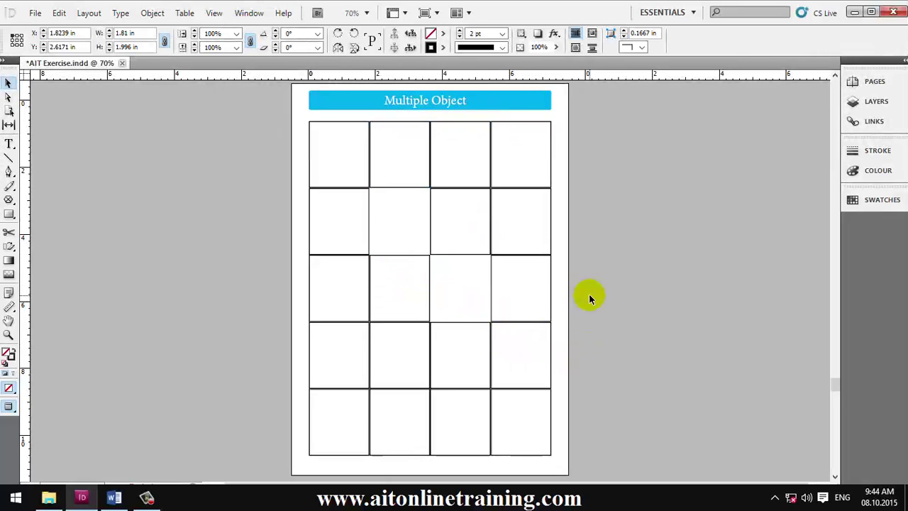
left_click(590, 298)
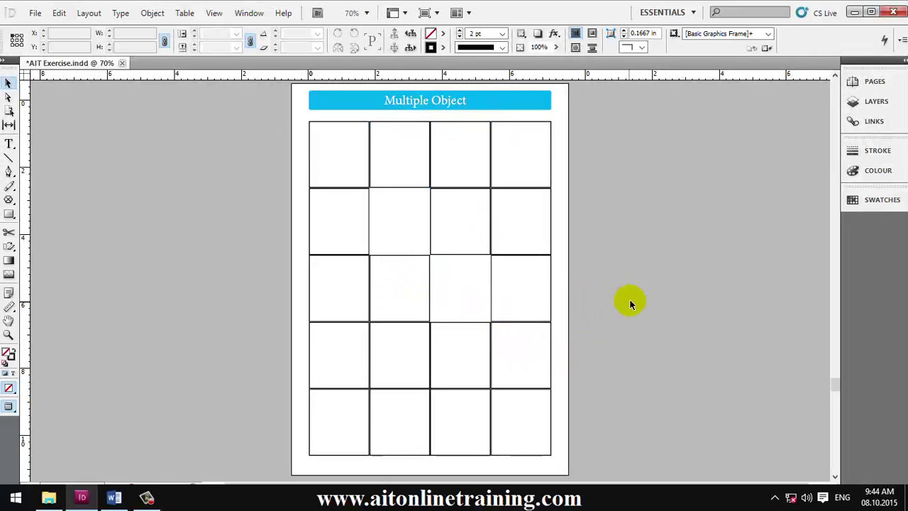
left_click(460, 254)
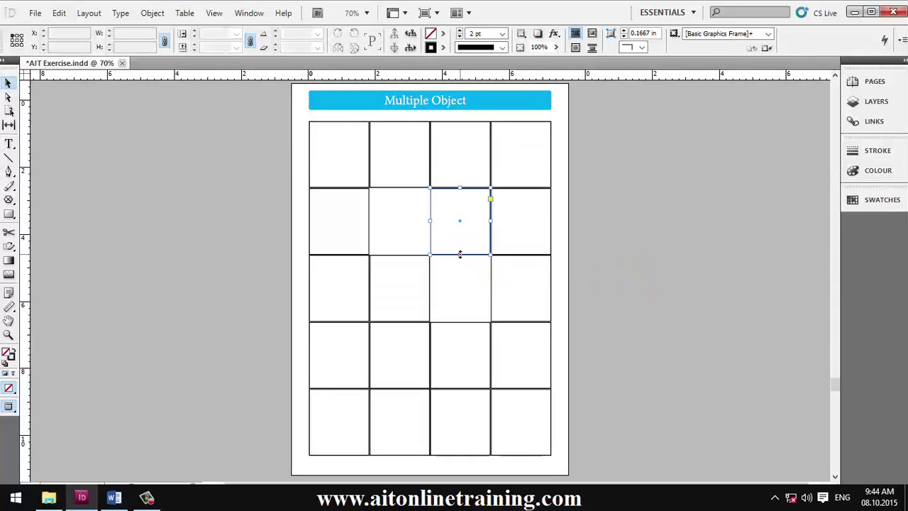
left_click_drag(460, 254, 404, 258)
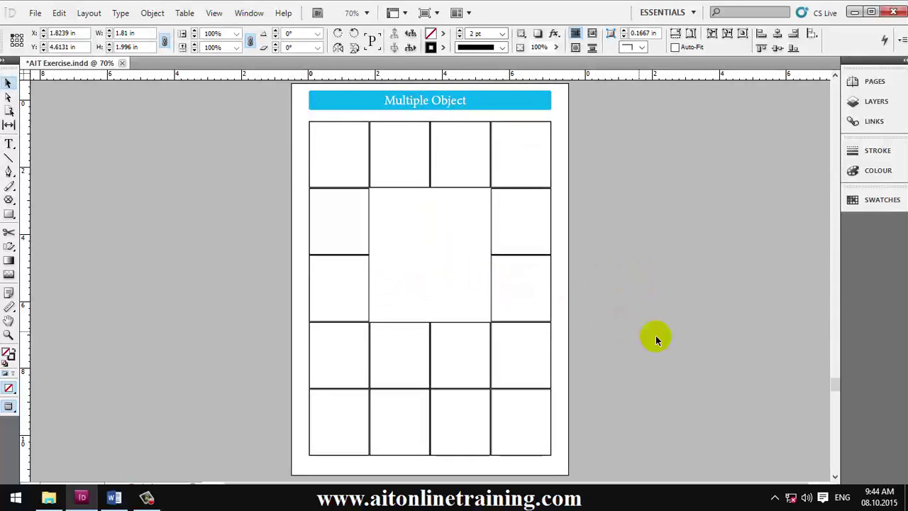
left_click(659, 341)
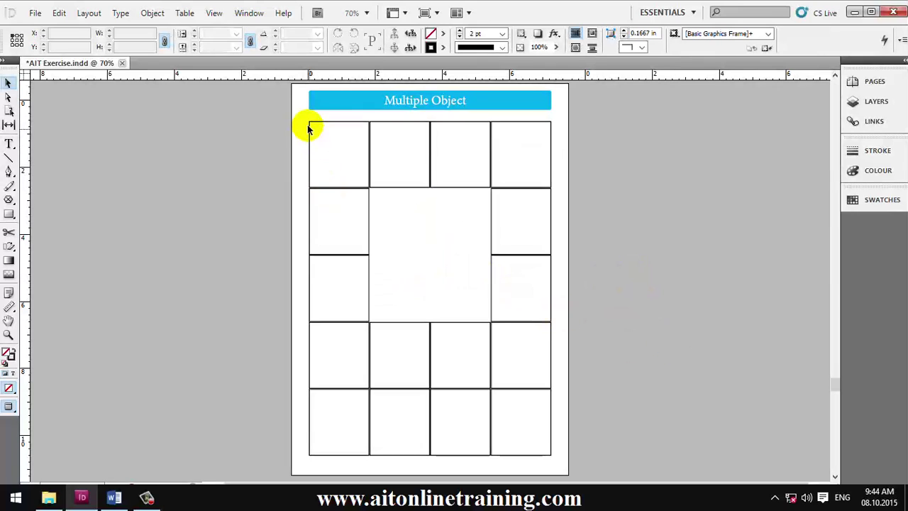
left_click_drag(304, 118, 553, 465)
key("Delete")
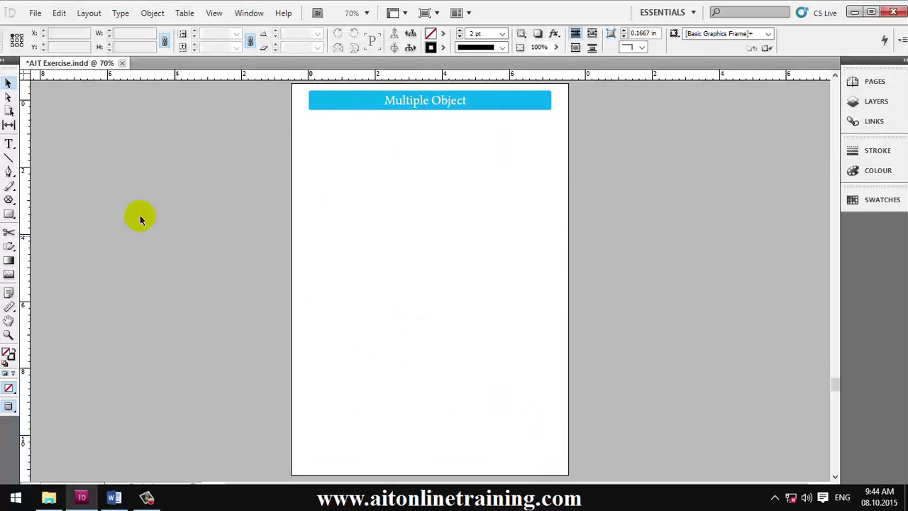
Step: Draw a rectangle grid of five rows and four columns, about 7.25 by 10.09 in, below the title banner
left_click(10, 215)
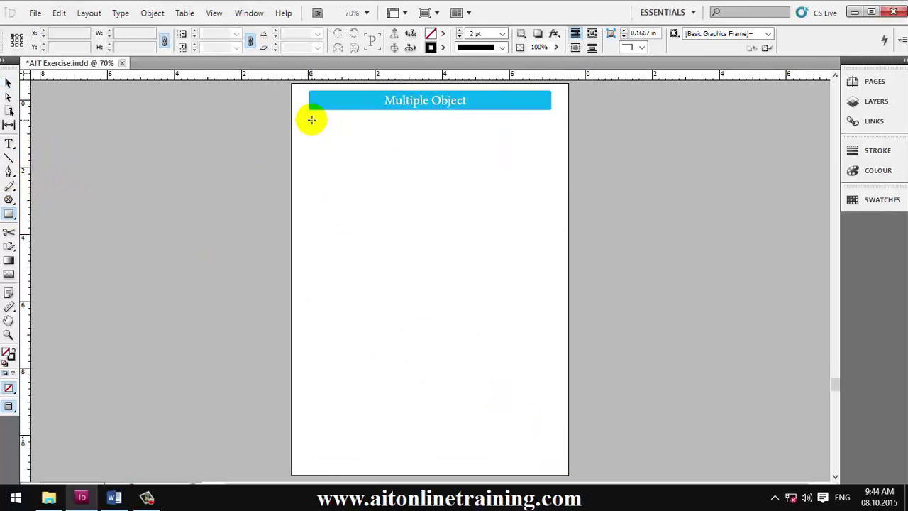
left_click_drag(308, 119, 551, 459)
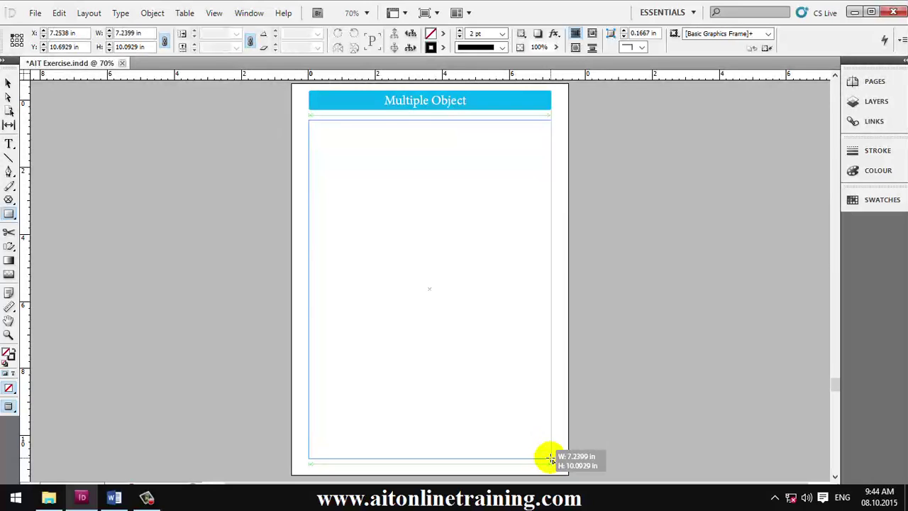
key("Up")
key("Up")
key("Up")
key("Up")
left_click_drag(552, 459, 553, 459)
key("Right")
key("Right")
key("Right")
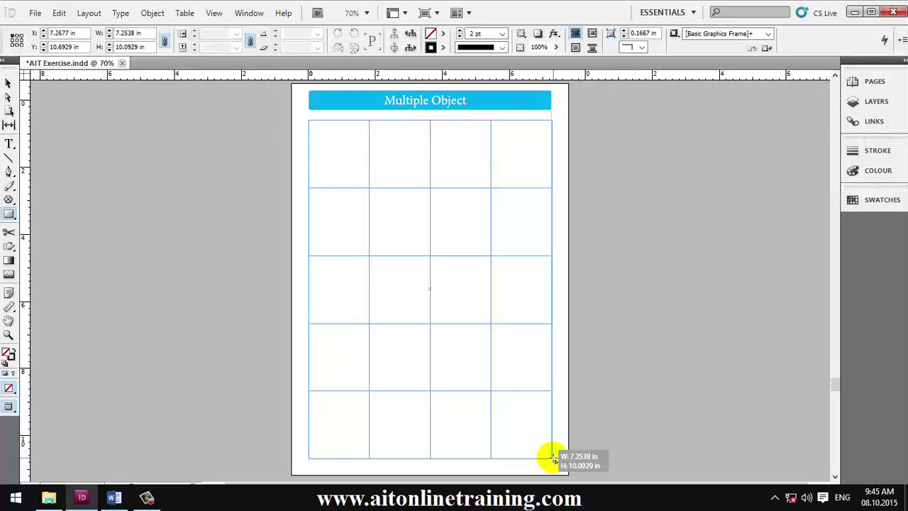
left_click_drag(553, 459, 553, 459)
left_click_drag(553, 459, 555, 459)
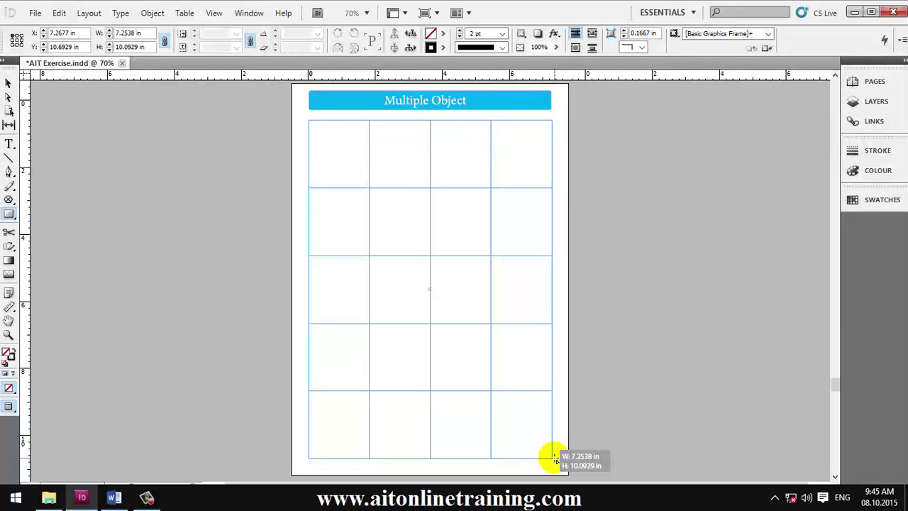
Step: Widen the vertical spacing between the five rows while the rectangle grid is still being drawn
key("ctrl+Up")
key("ctrl+Up")
key("ctrl+Up")
key("ctrl+Up")
left_click_drag(555, 460, 555, 460)
key("ctrl+Up")
key("ctrl+Up")
key("ctrl+Up")
key("ctrl+Up")
Step: Widen the horizontal spacing between the four columns, then finish the grid and deselect it
key("ctrl+Right")
key("ctrl+Right")
key("ctrl+Right")
key("ctrl+Right")
key("ctrl+Right")
key("ctrl+Right")
key("ctrl+Right")
key("ctrl+Right")
key("ctrl+Right")
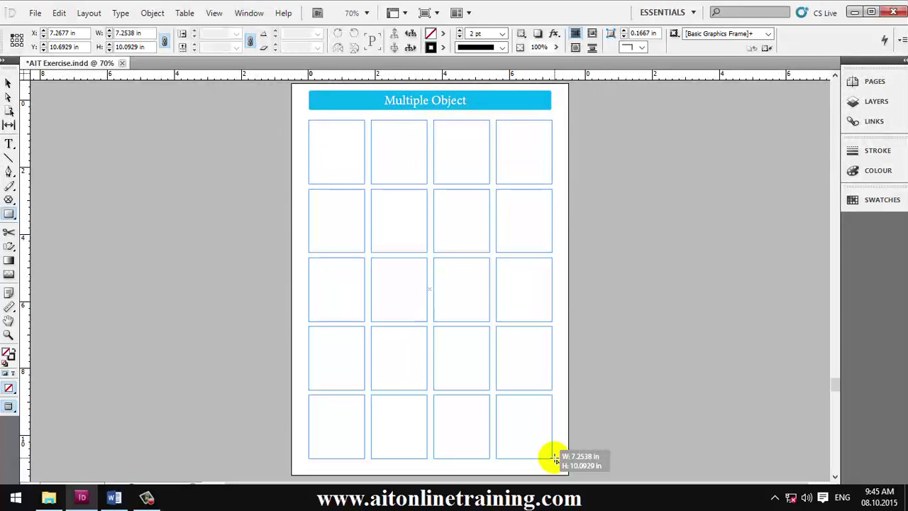
left_click_drag(555, 460, 552, 458)
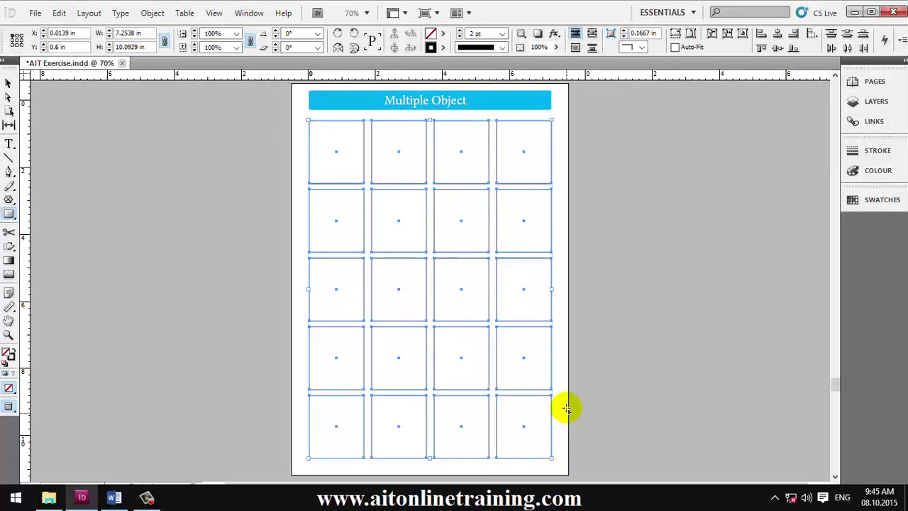
left_click(8, 83)
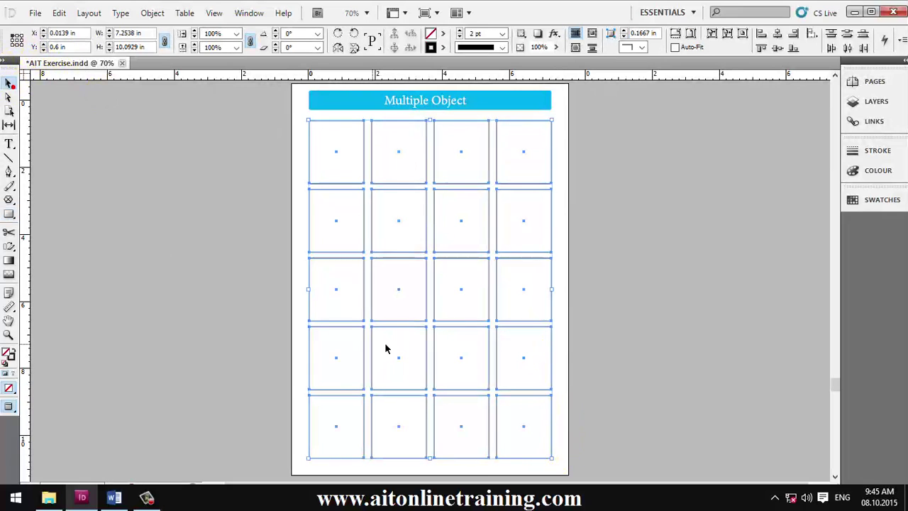
left_click(560, 307)
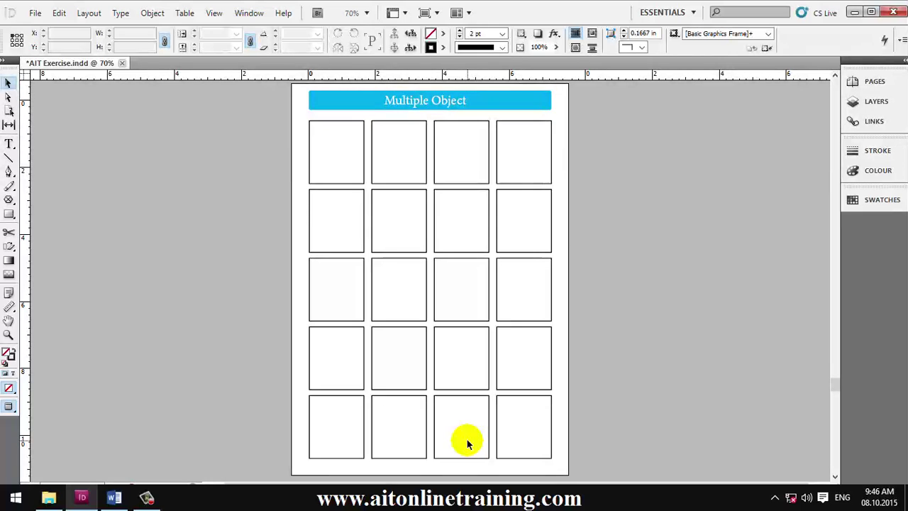
Step: Apply the red swatch C=15 M=100 Y=100 K=0 to the stroke and fill of all the grid rectangles
mouse_move(298, 122)
left_mouse_down()
mouse_move(480, 411)
mouse_move(543, 466)
mouse_move(573, 466)
mouse_move(566, 469)
left_mouse_up()
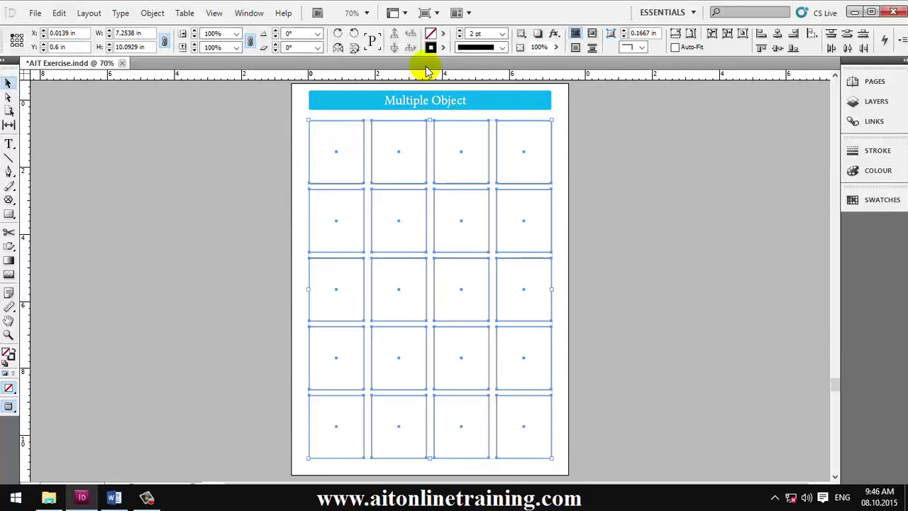
left_click(443, 47)
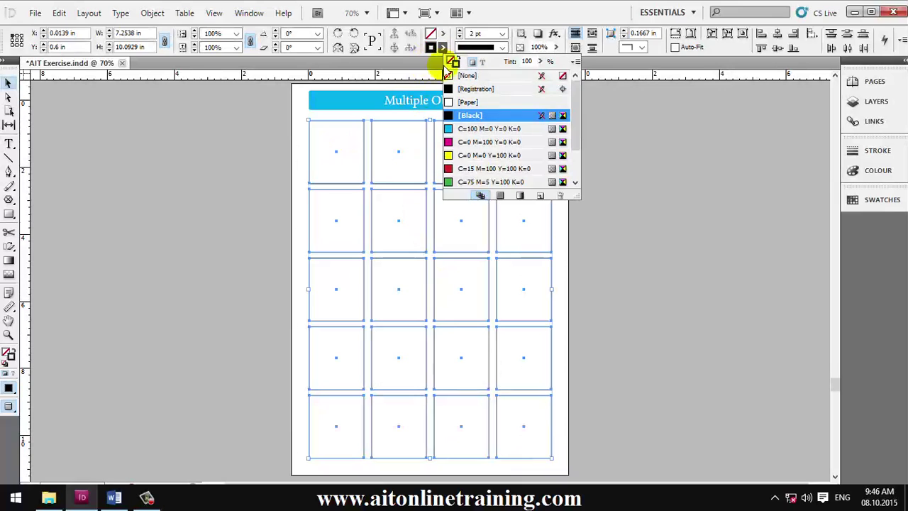
left_click(463, 169)
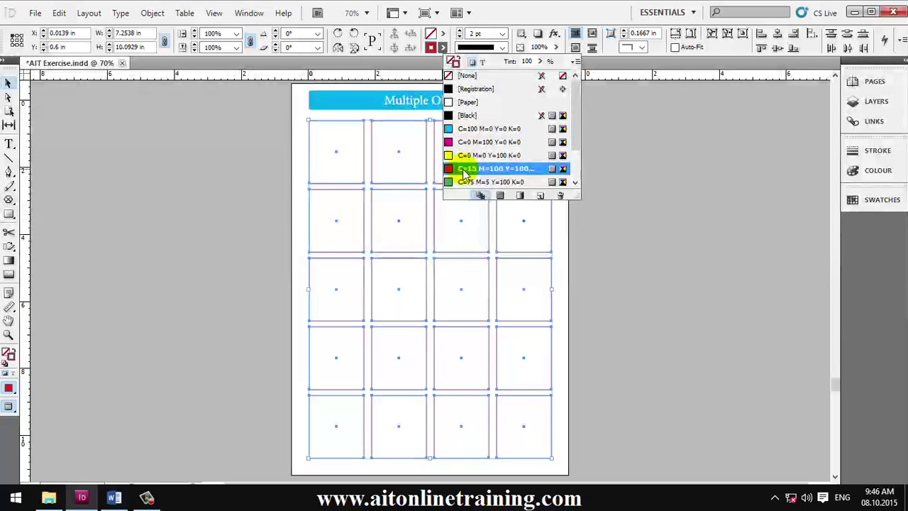
left_click(442, 35)
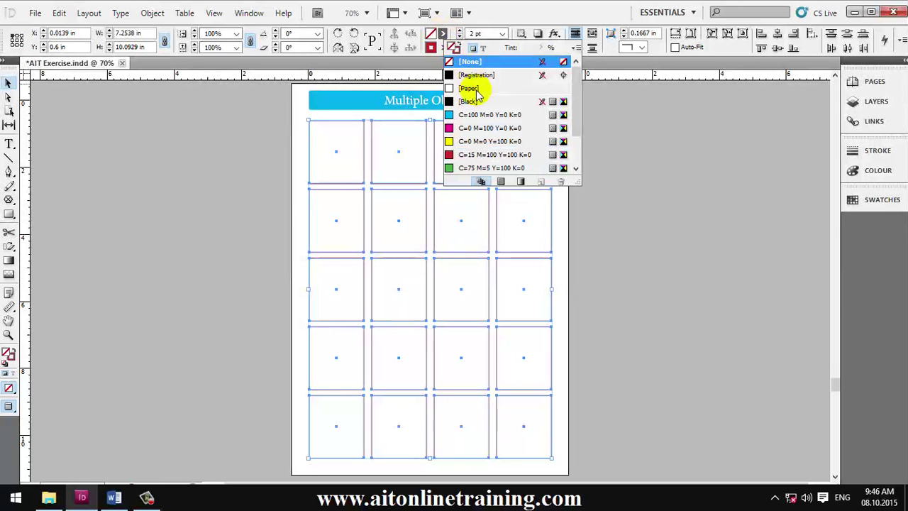
left_click(461, 155)
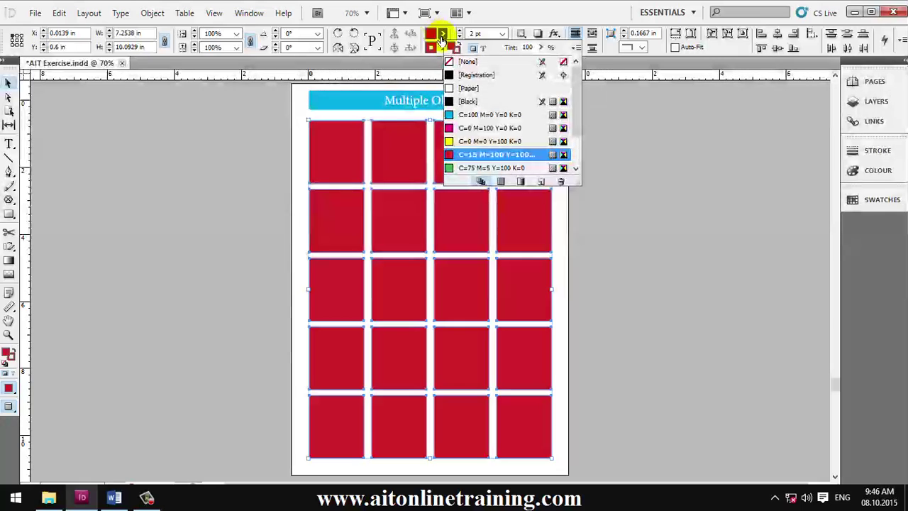
Step: Set the stroke of all the grid rectangles to [Black] with a 4 pt weight, and deselect them
left_click(437, 47)
left_click(472, 116)
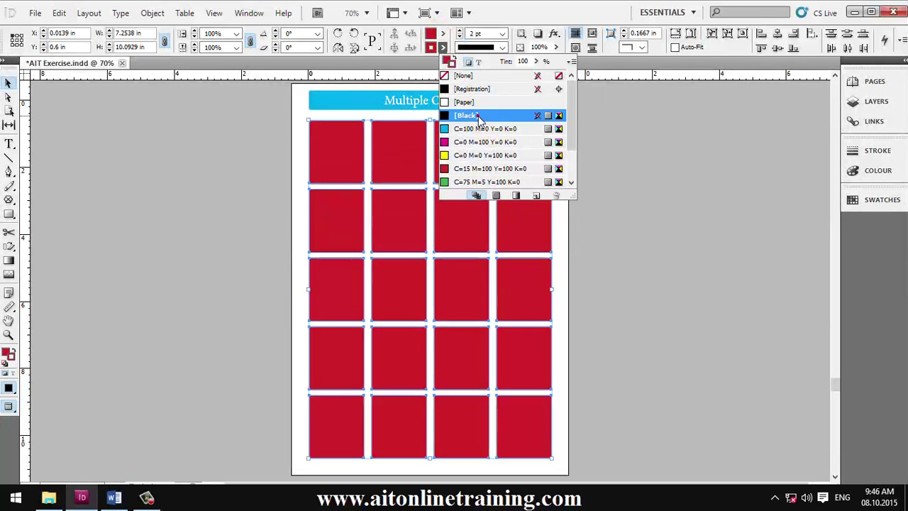
left_click(502, 33)
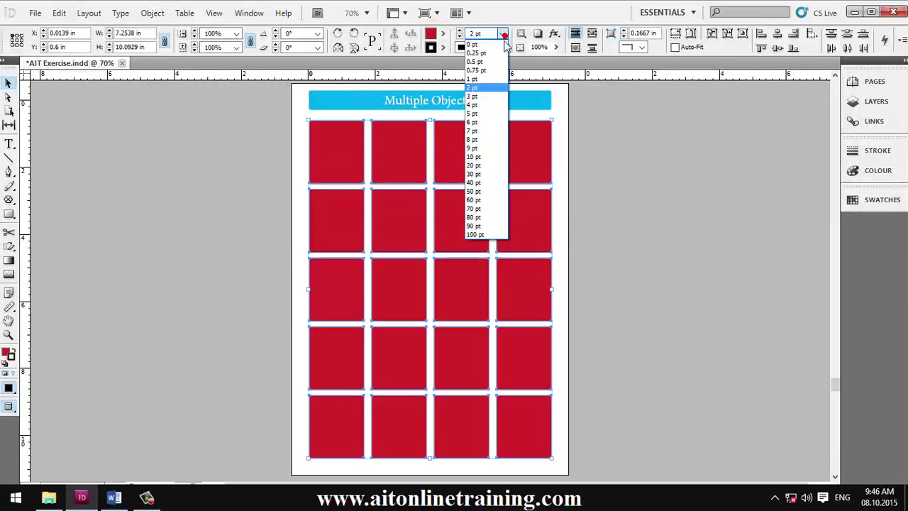
left_click(484, 104)
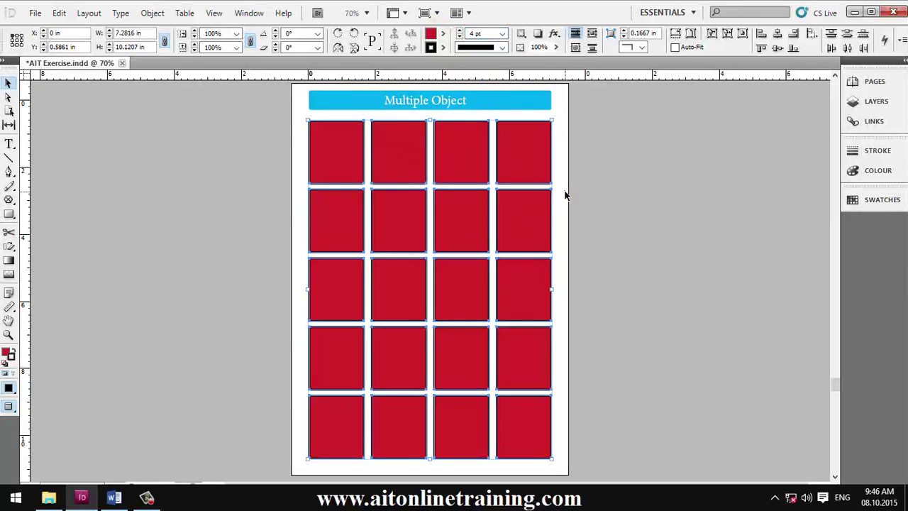
left_click(571, 205)
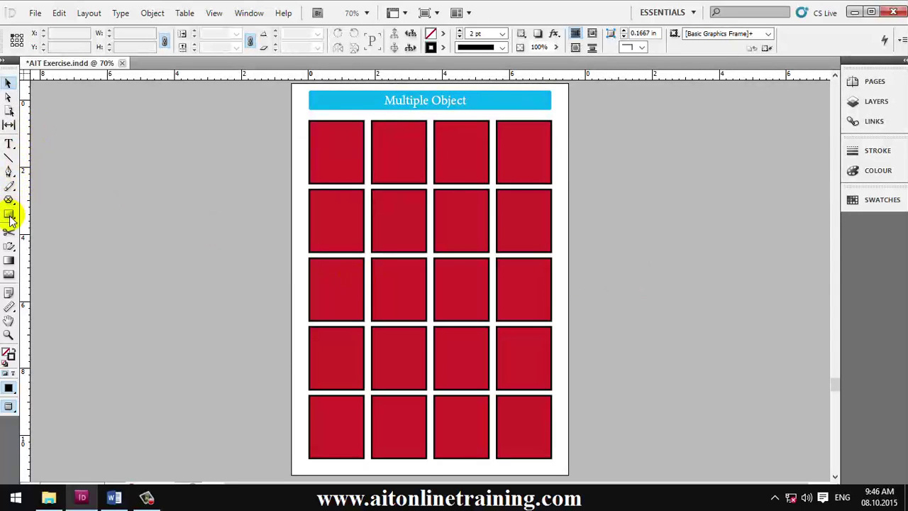
Step: Draw a grid of ellipses over the red rectangles, five rows by four columns, about 7.24 by 10.11 in overall
left_click_drag(10, 220, 47, 229)
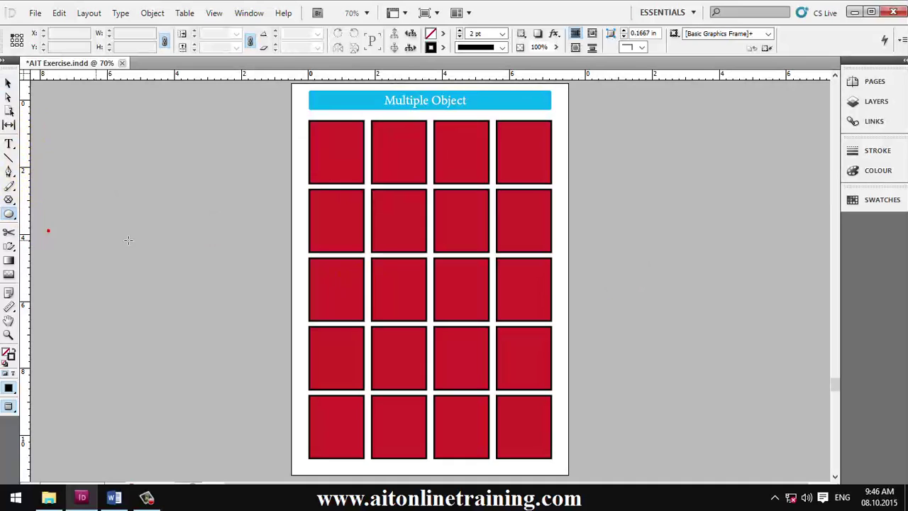
mouse_move(310, 117)
left_mouse_down()
mouse_move(435, 320)
mouse_move(541, 432)
mouse_move(550, 459)
left_mouse_up()
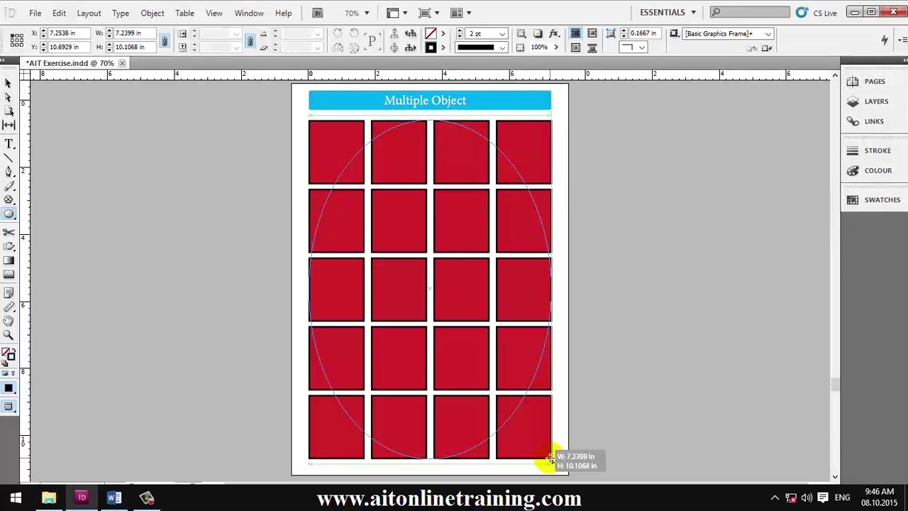
key("Up")
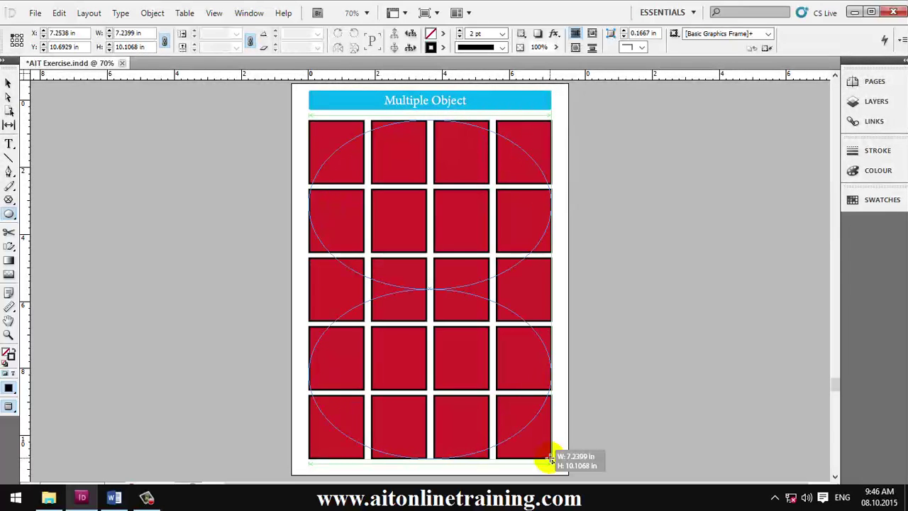
key("Up")
key("Up")
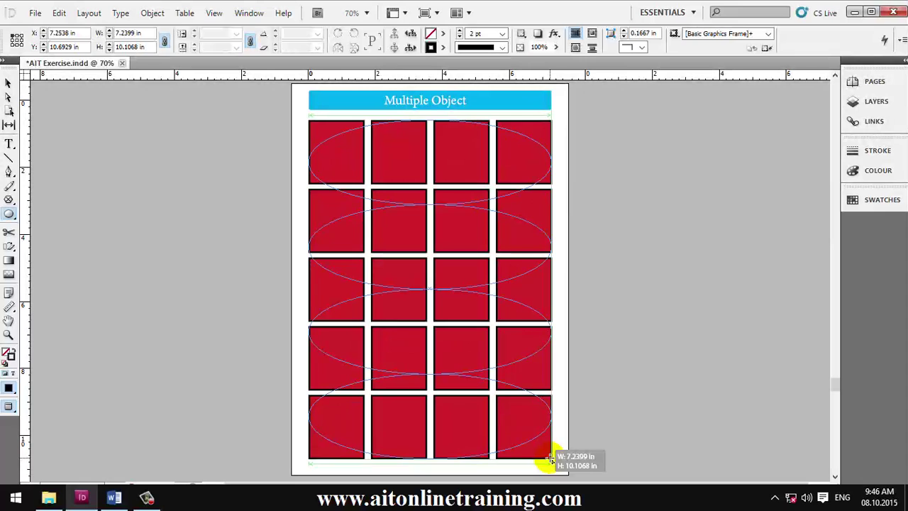
key("Up")
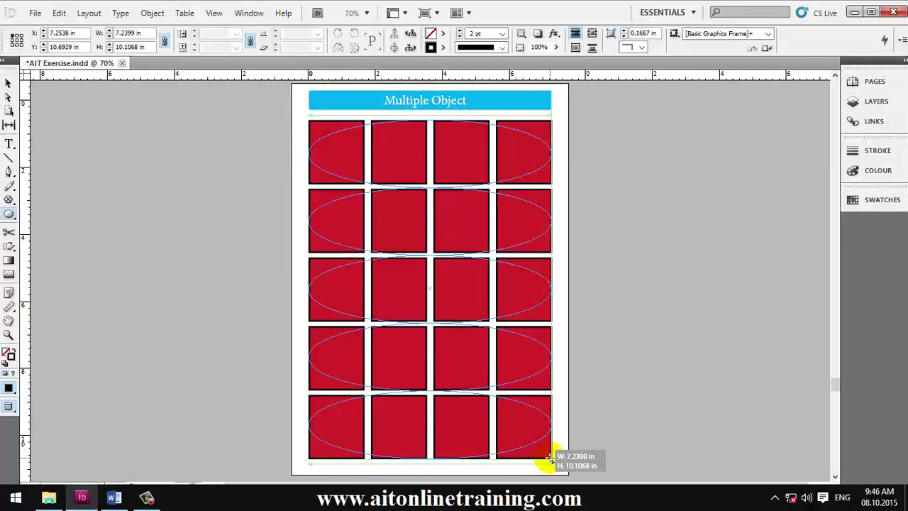
key("Right")
key("Right")
key("Right")
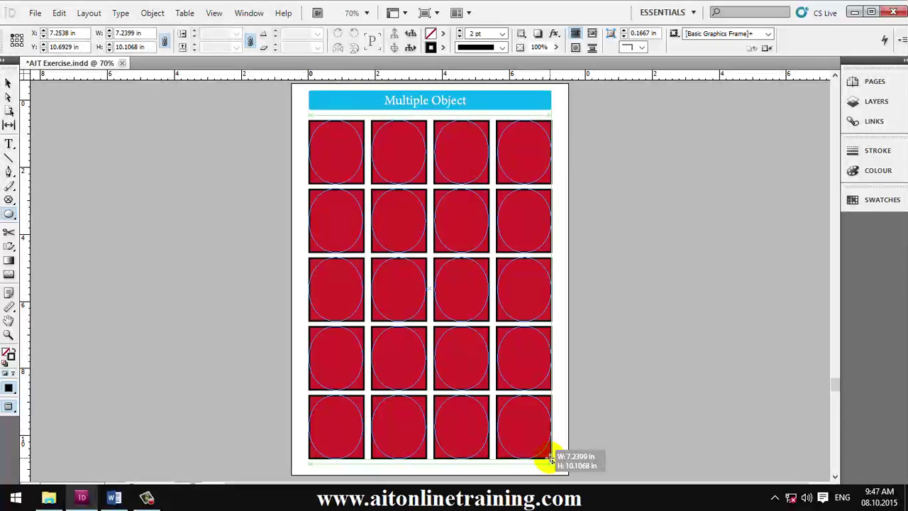
left_click_drag(550, 459, 549, 457)
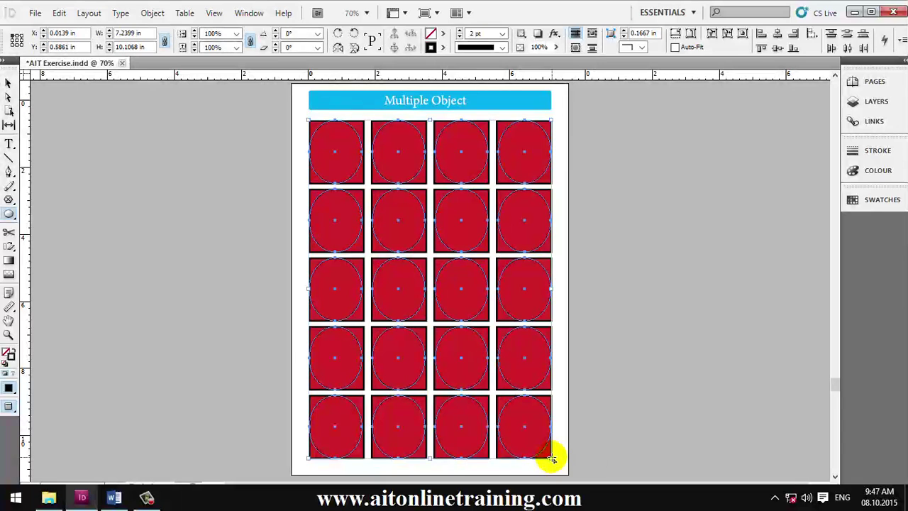
Step: Try the yellow, dark blue, green, red, magenta, cyan and [Black] swatches as the fill of all the ellipses
left_click(442, 33)
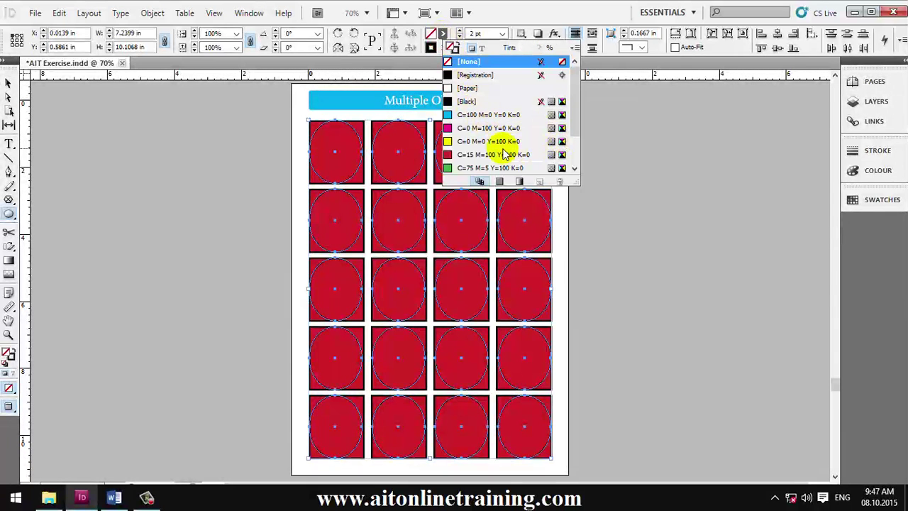
left_click(486, 142)
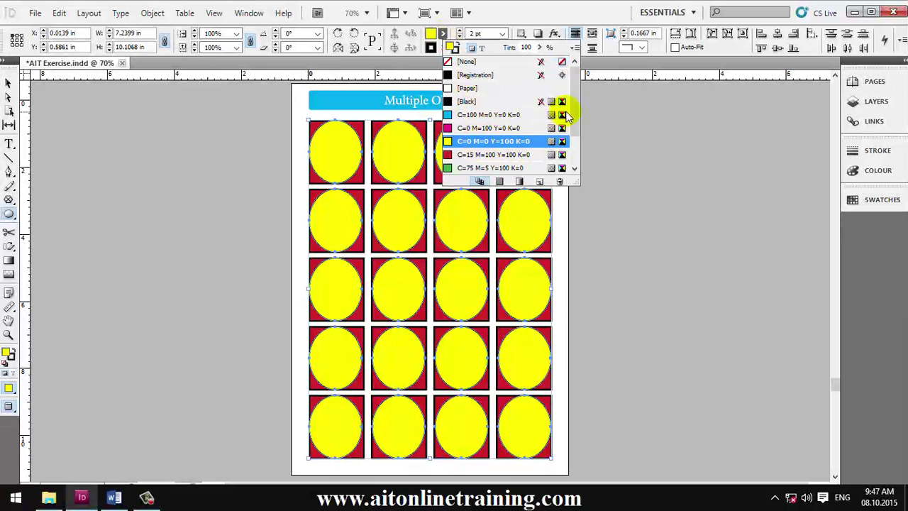
left_click_drag(573, 101, 573, 146)
left_click(507, 155)
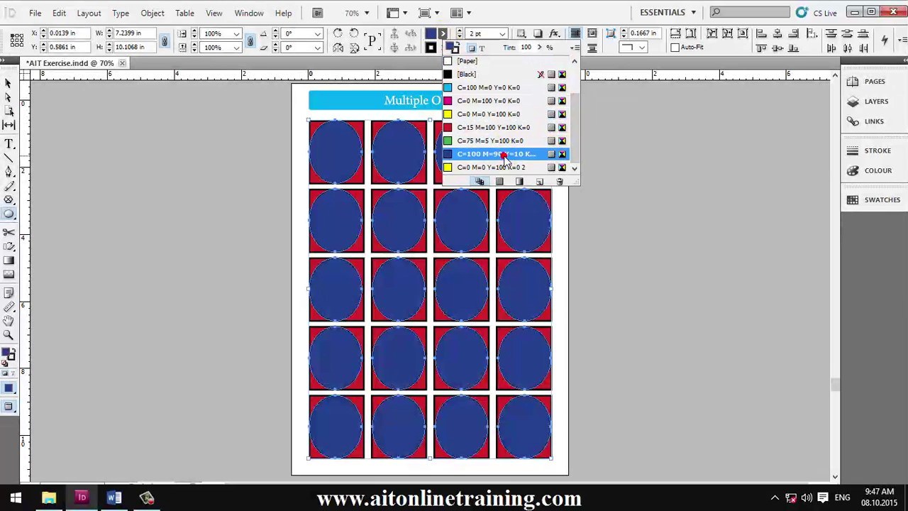
left_click(482, 142)
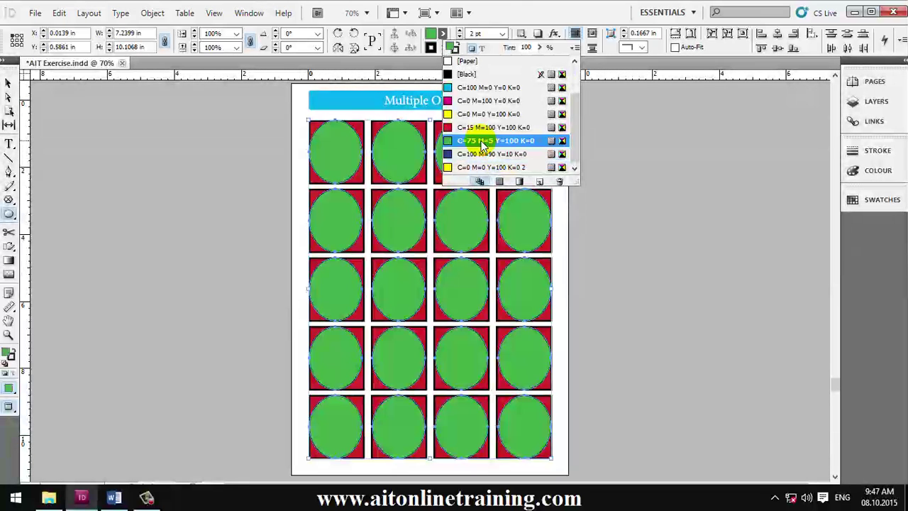
left_click(477, 128)
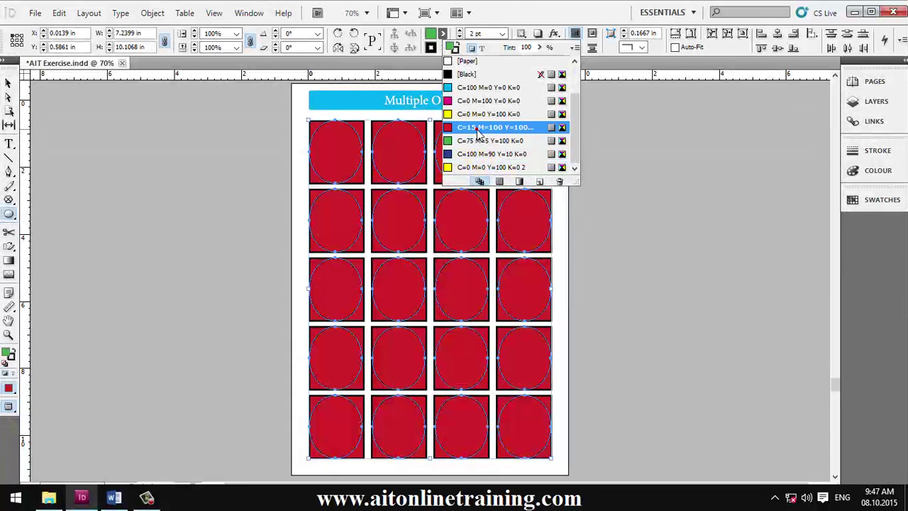
left_click(478, 116)
left_click(476, 102)
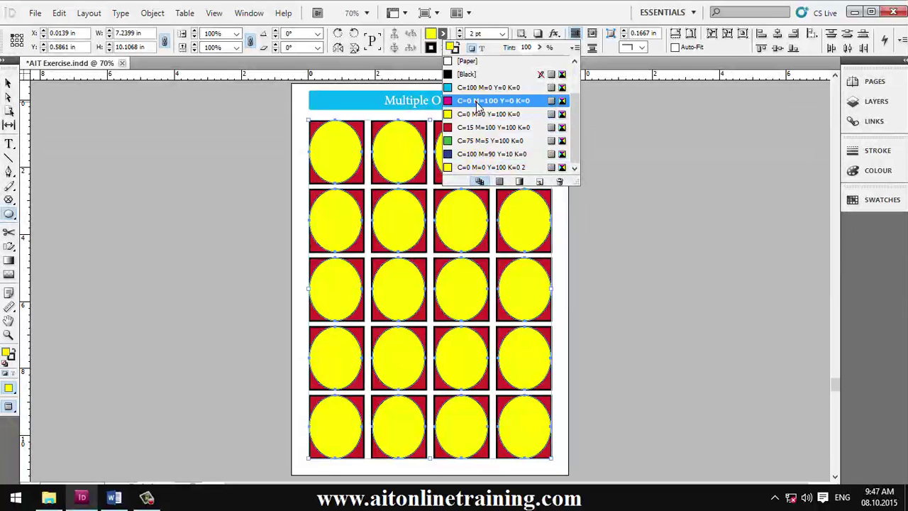
left_click(469, 88)
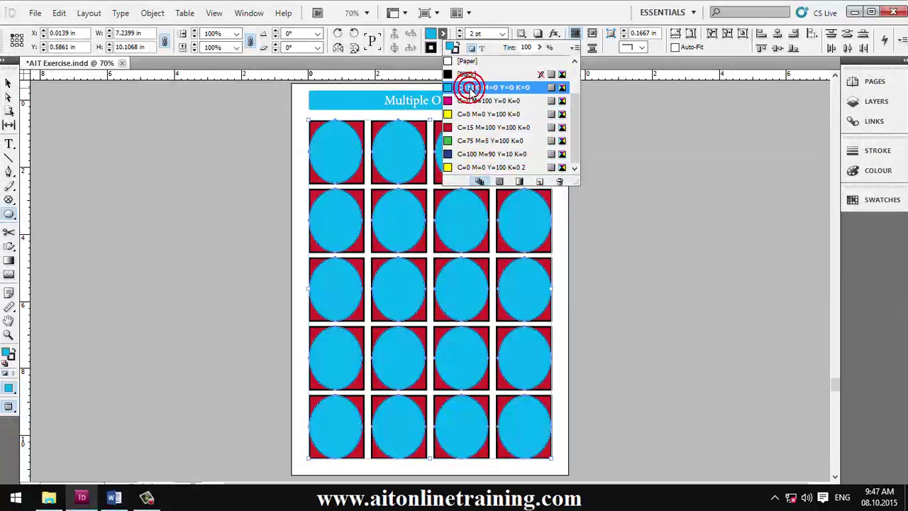
left_click(468, 75)
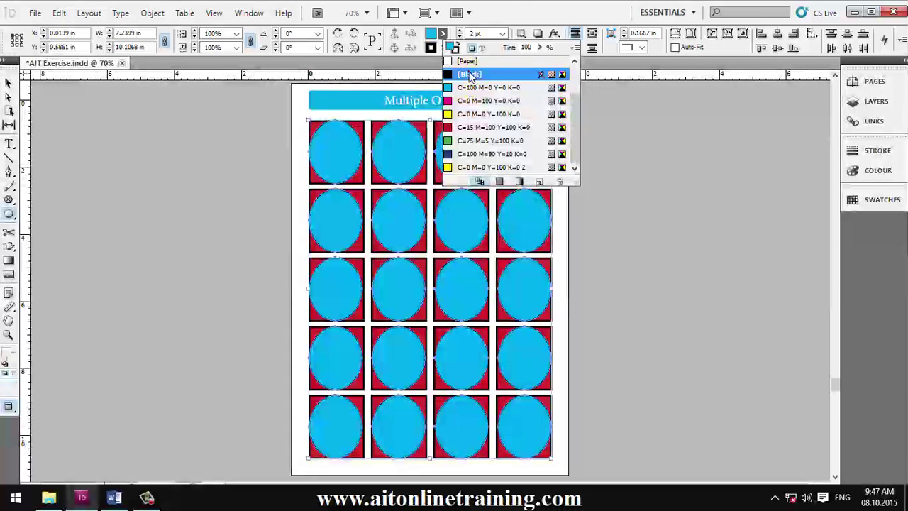
left_click(463, 154)
Step: Fill all the ellipses with the green swatch C=75 M=5 Y=100 K=0, and deselect them
left_click(467, 142)
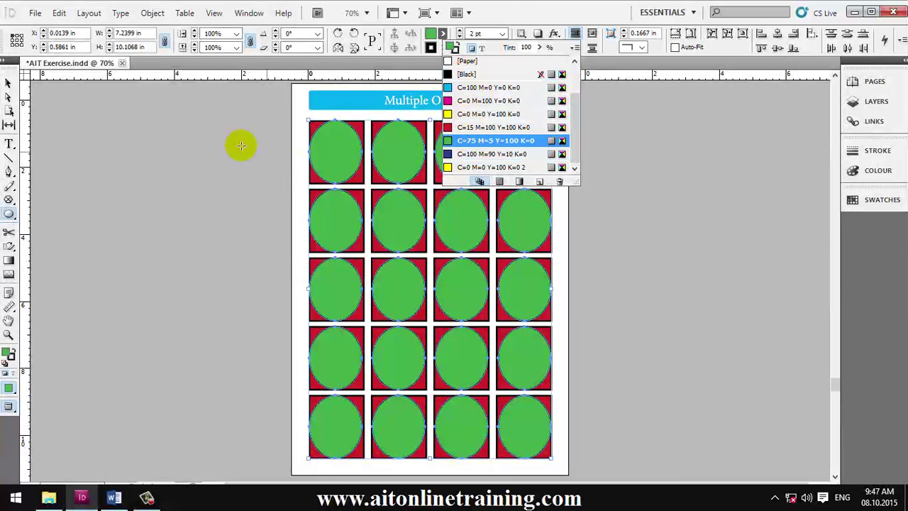
left_click(8, 83)
left_click(617, 227)
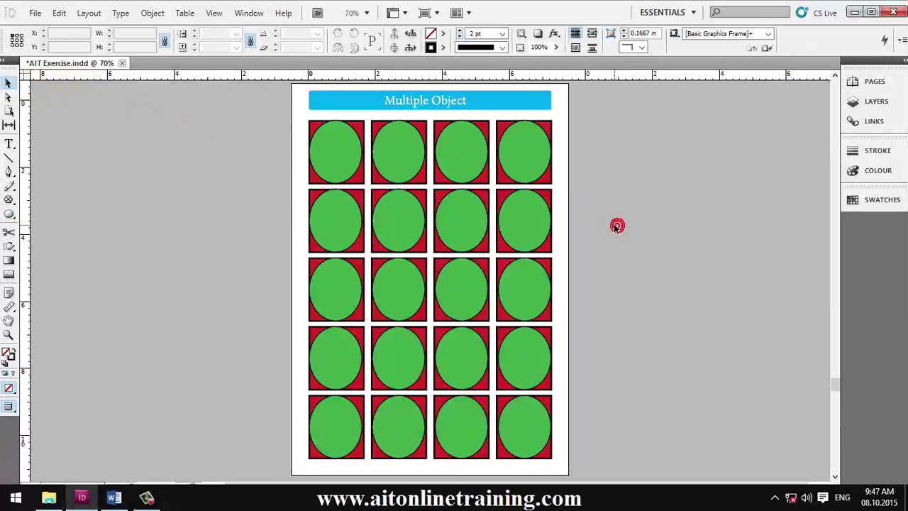